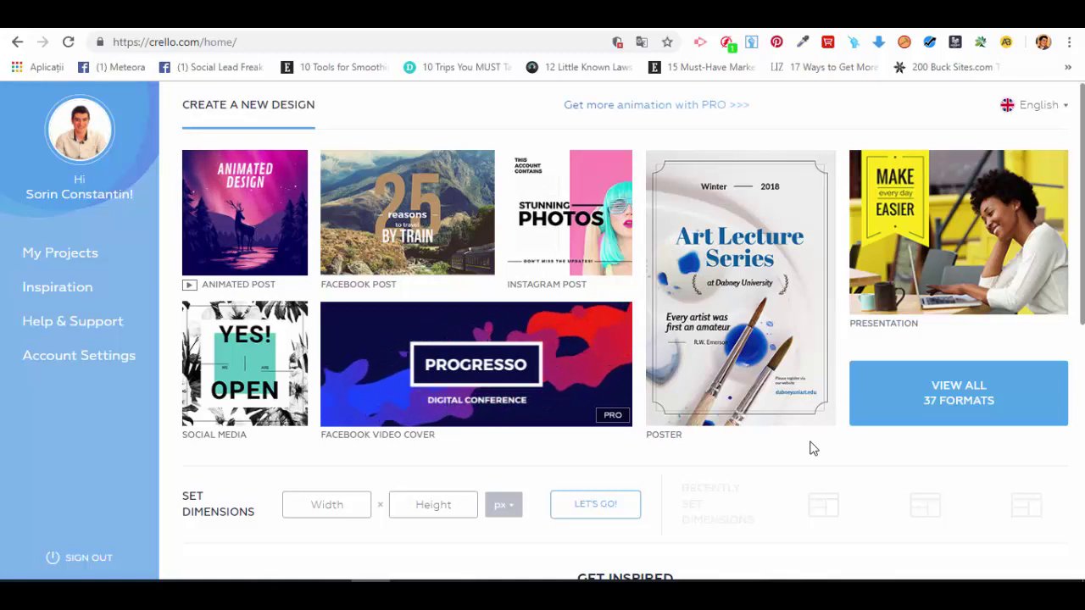
left_click(990, 397)
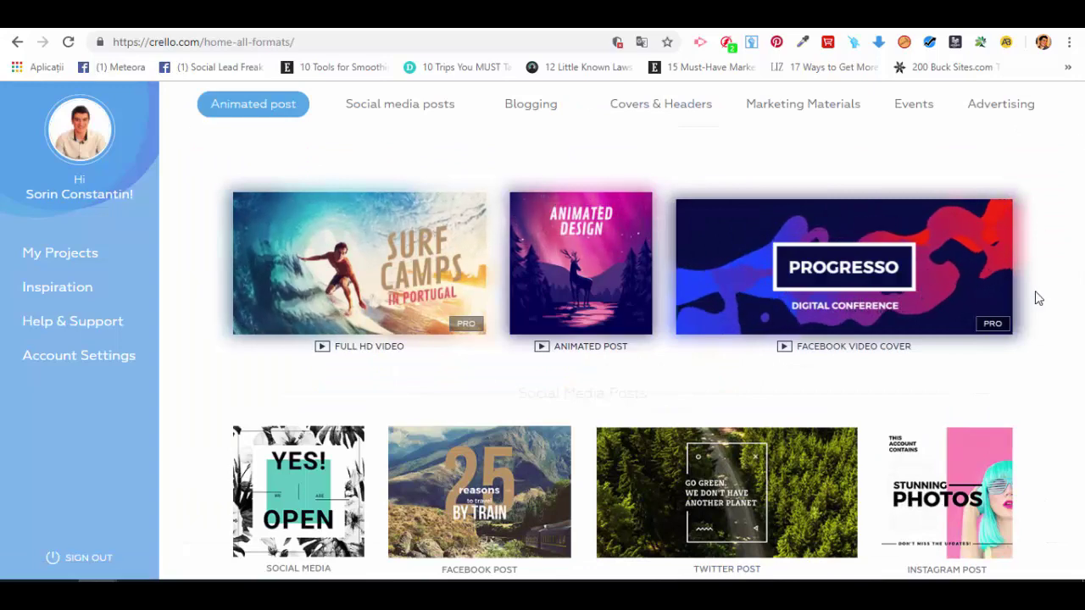
scroll(1071, 237, "down", 1)
scroll(1063, 323, "down", 8)
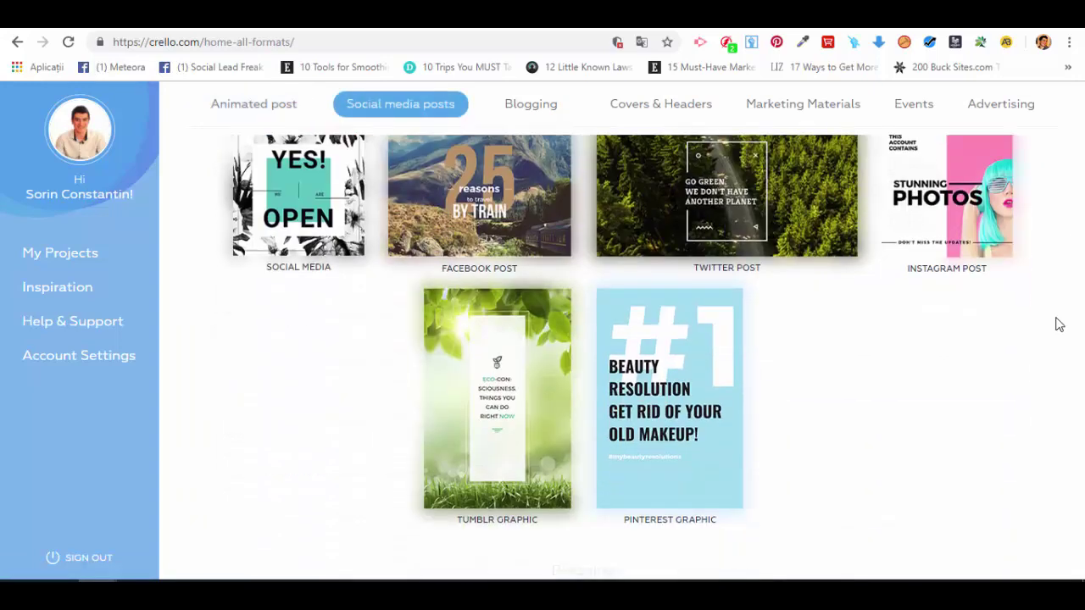
scroll(1025, 305, "up", 4)
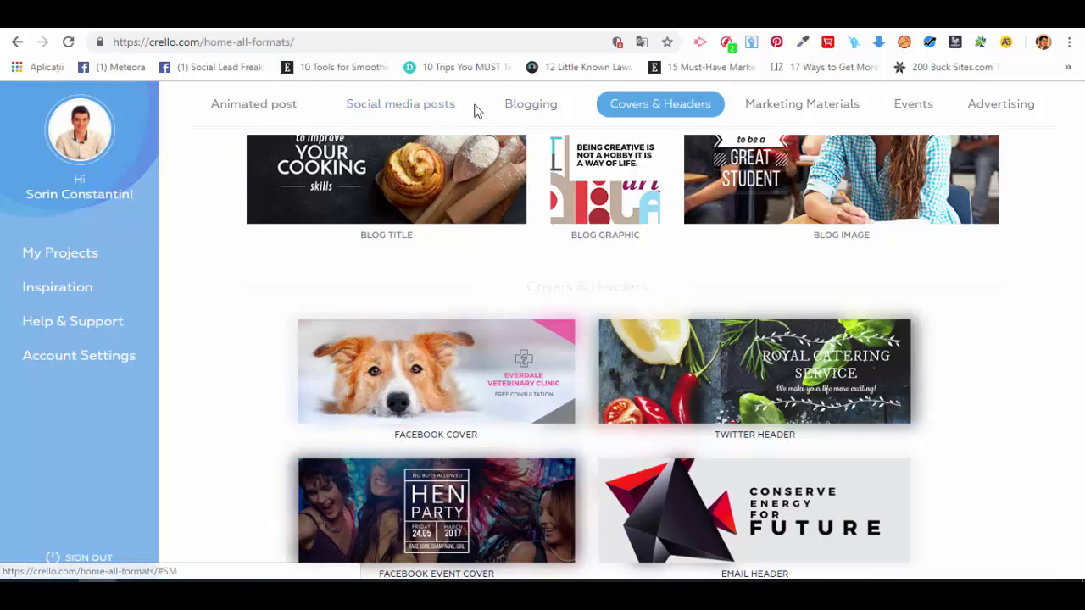
Show the Social Media Posts formats, including the 1080x1080px Instagram post
left_click(414, 114)
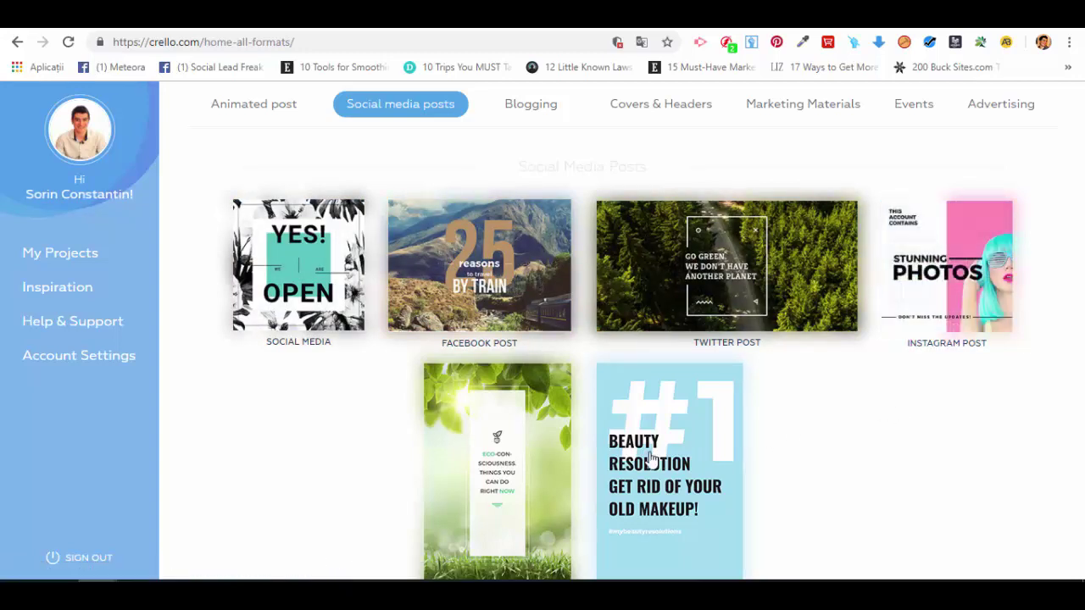
scroll(658, 441, "down", 3)
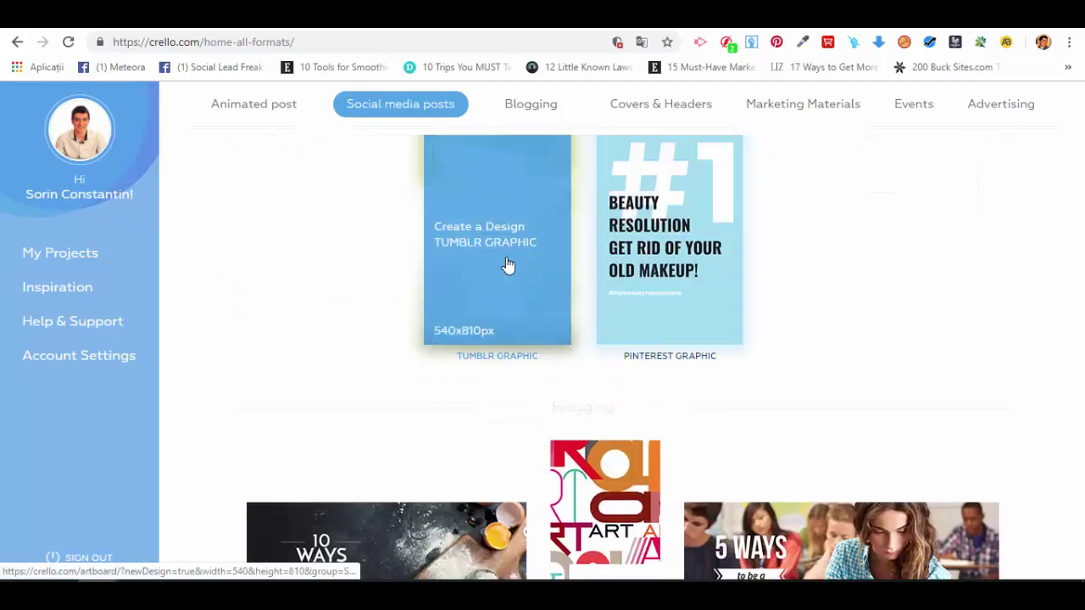
scroll(506, 264, "up", 4)
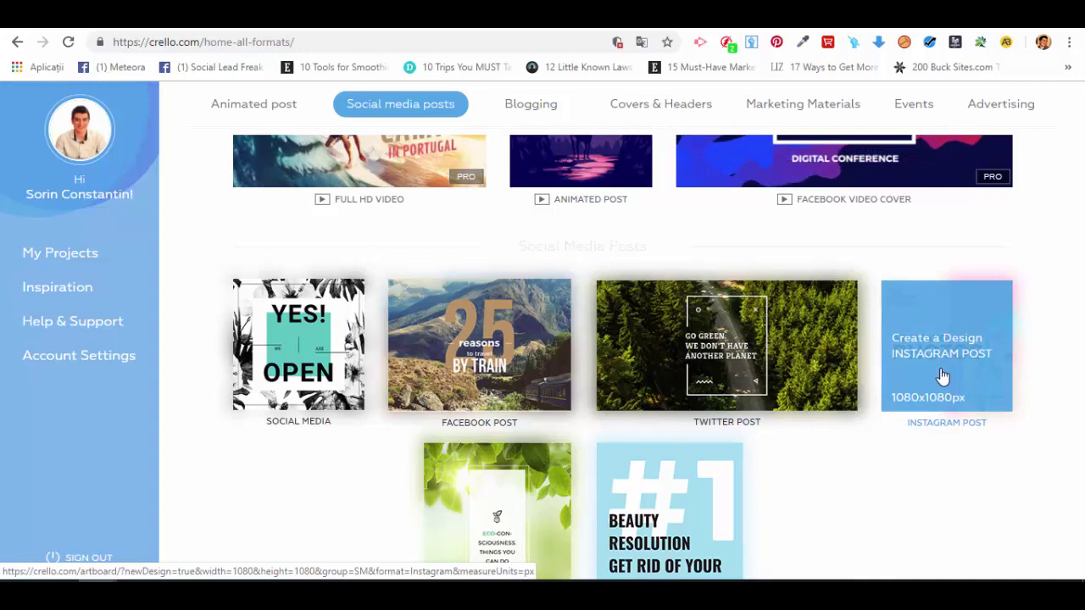
Create a blank, untitled 1080x1080 px Instagram post design
left_click(935, 319)
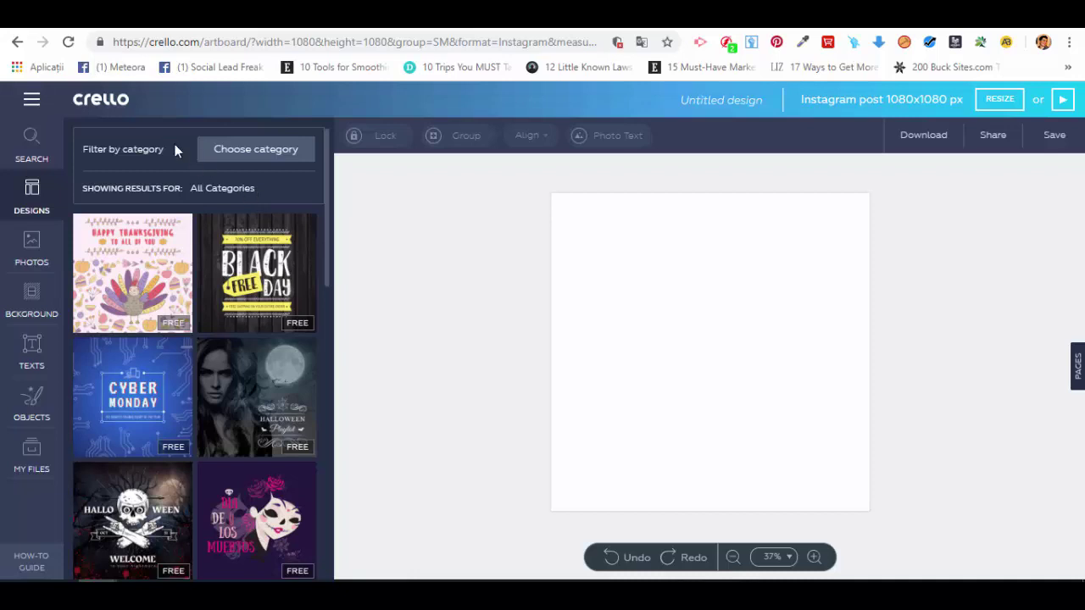
Filter the template categories to Food & Drinks and browse designs like Coffee Day
left_click(258, 157)
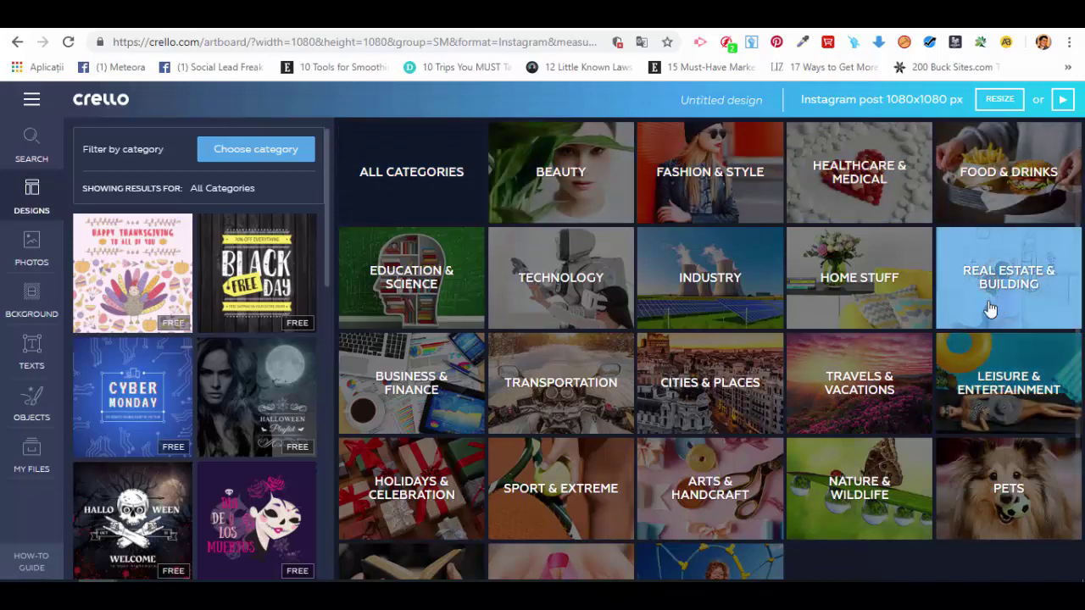
left_click(1000, 198)
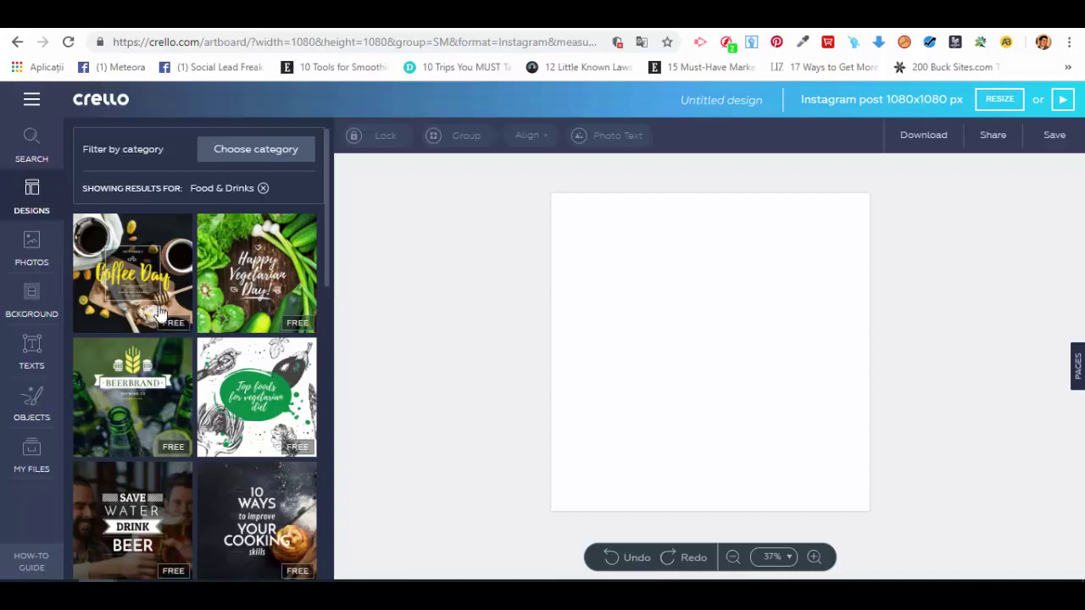
mouse_move(169, 327)
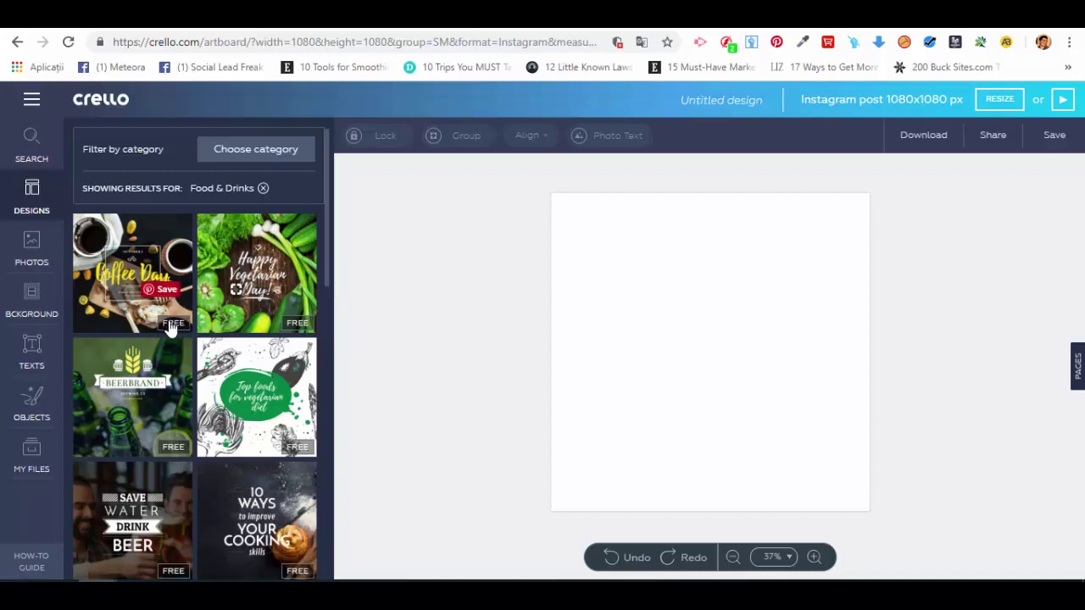
mouse_move(292, 318)
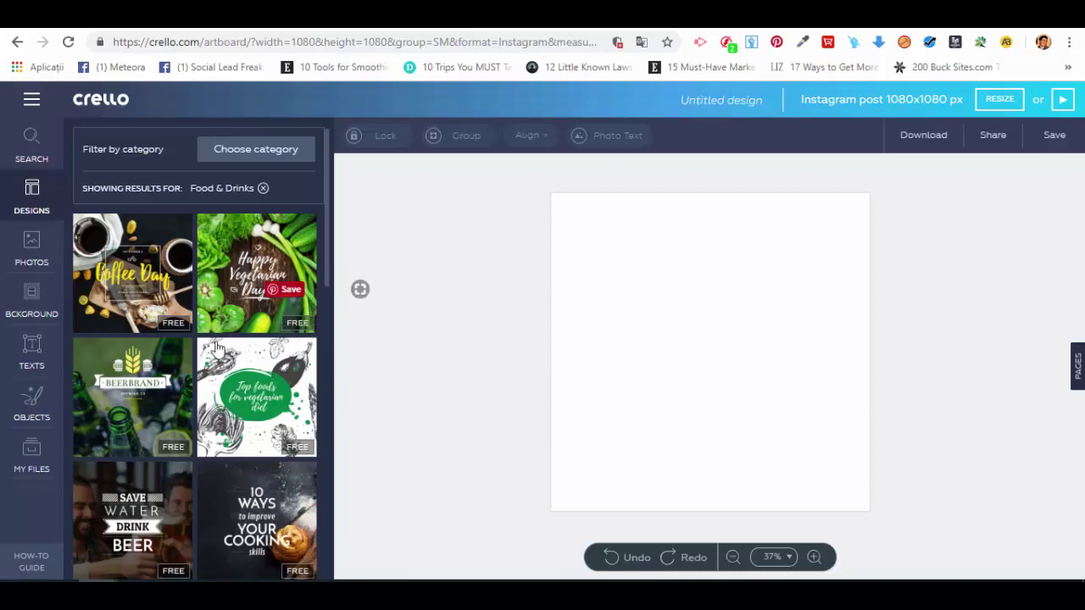
Apply the Coffee Day template to the canvas and select the OCTOBER 1 date text
left_click(140, 264)
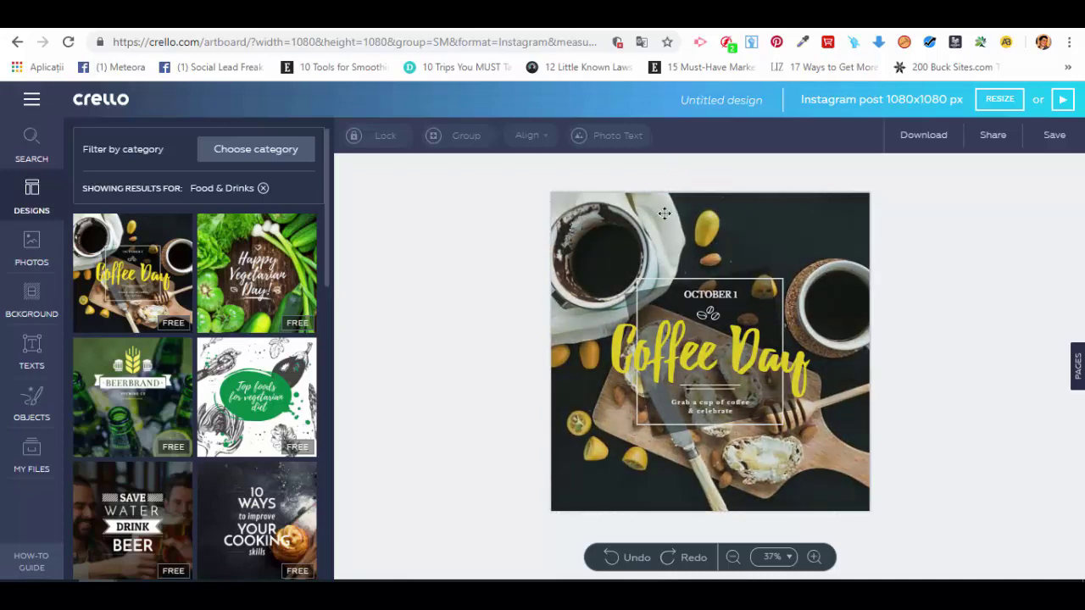
left_click(710, 296)
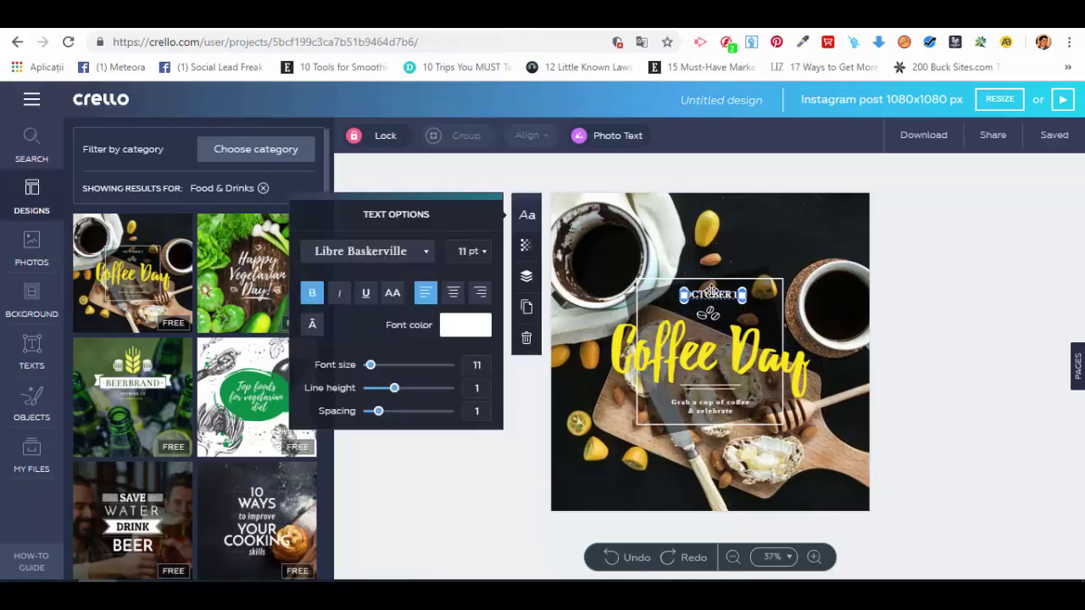
Select the whole Coffee Day headline and give it the Arizonia script font after trying Bangers and Armata
left_click(712, 349)
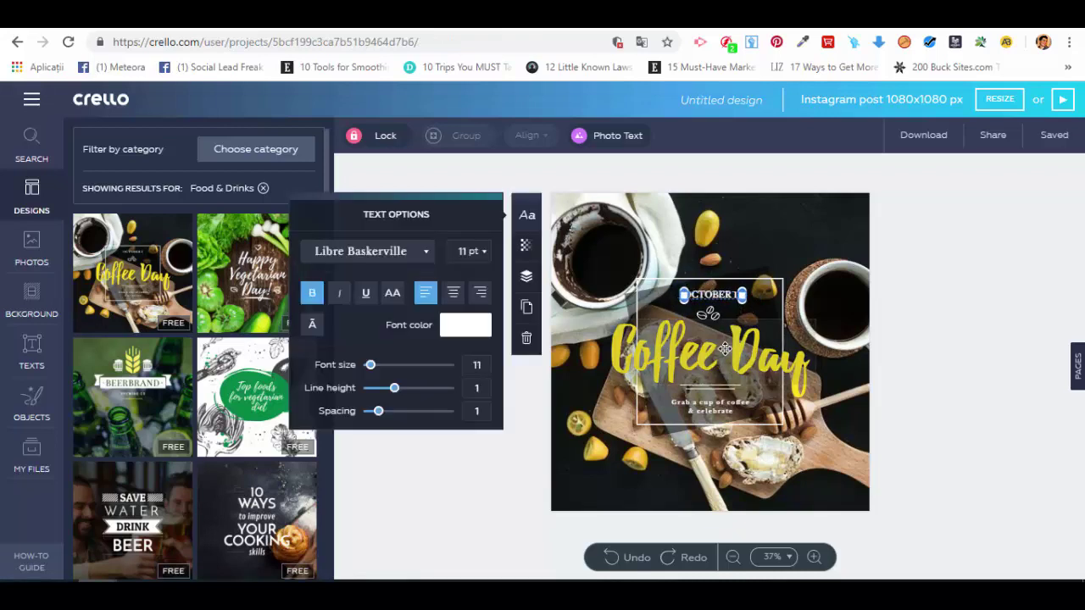
left_click_drag(807, 352, 726, 350)
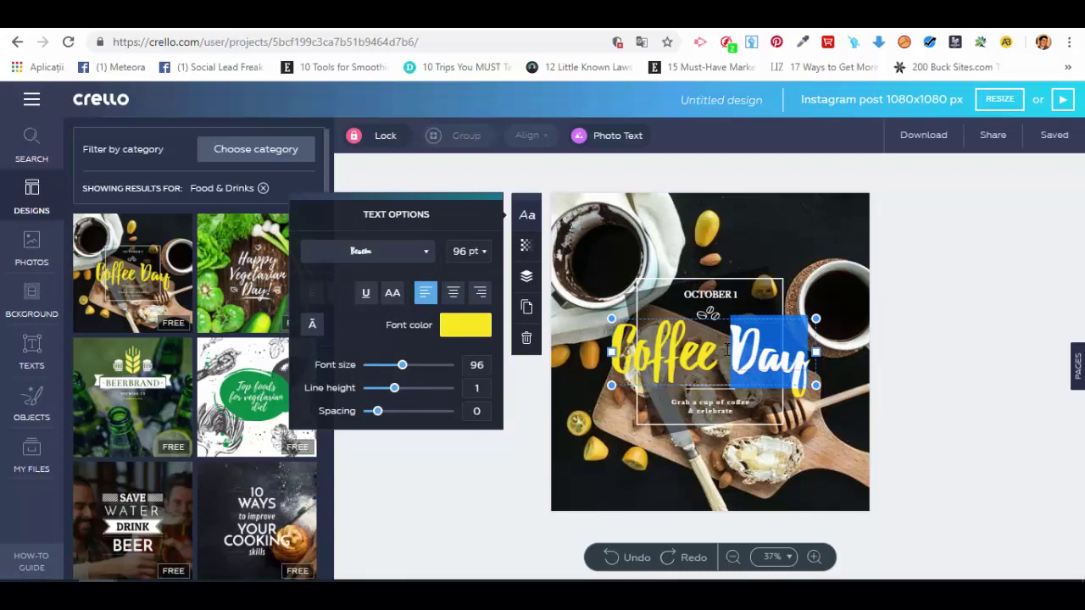
key("ctrl+a")
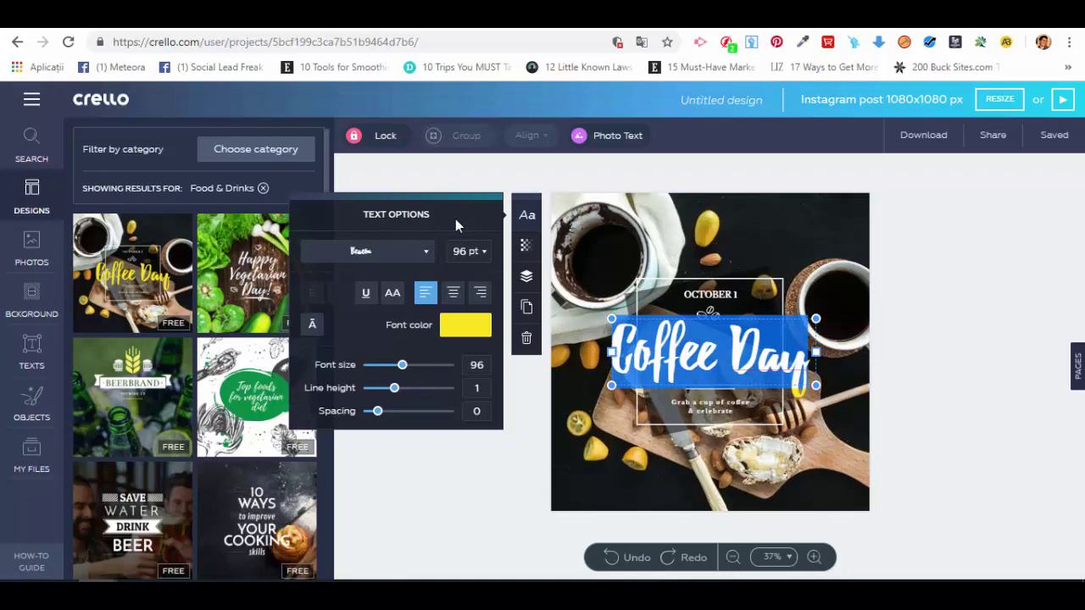
left_click(424, 252)
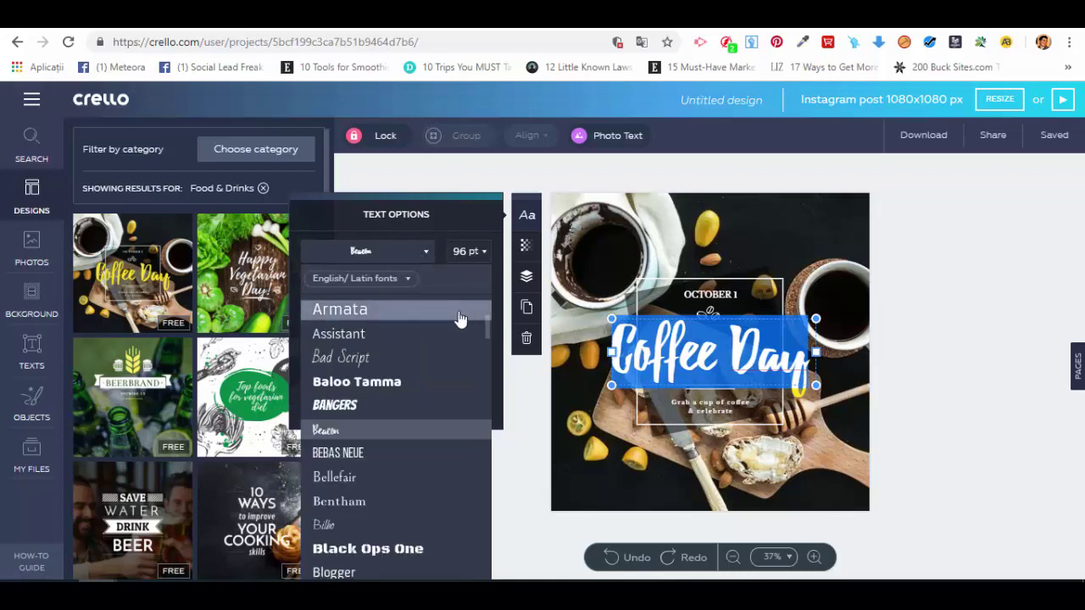
left_click(352, 407)
left_click(424, 252)
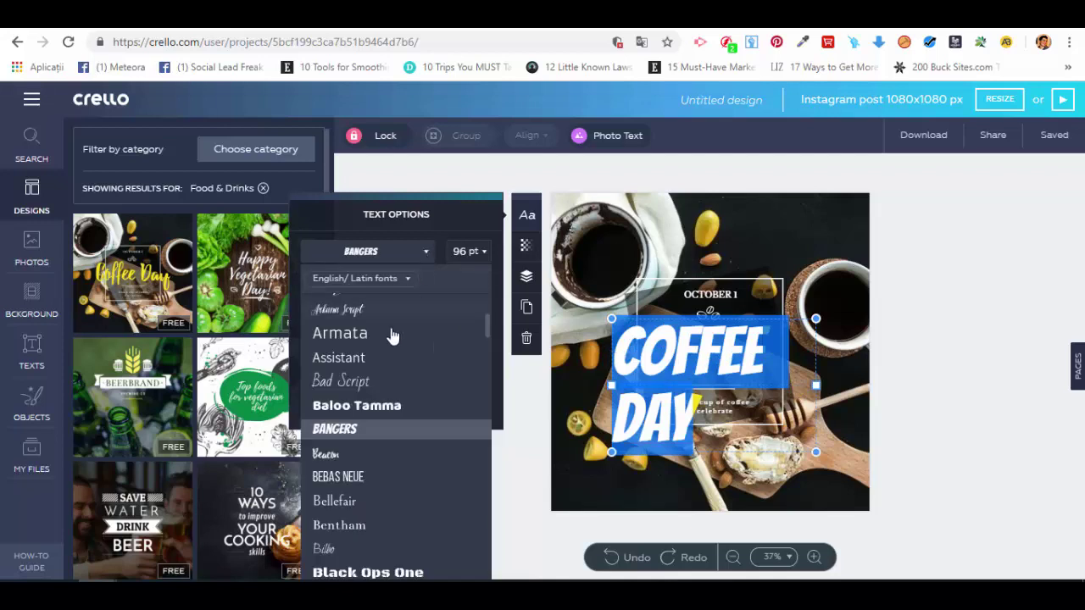
left_click(383, 339)
left_click(424, 251)
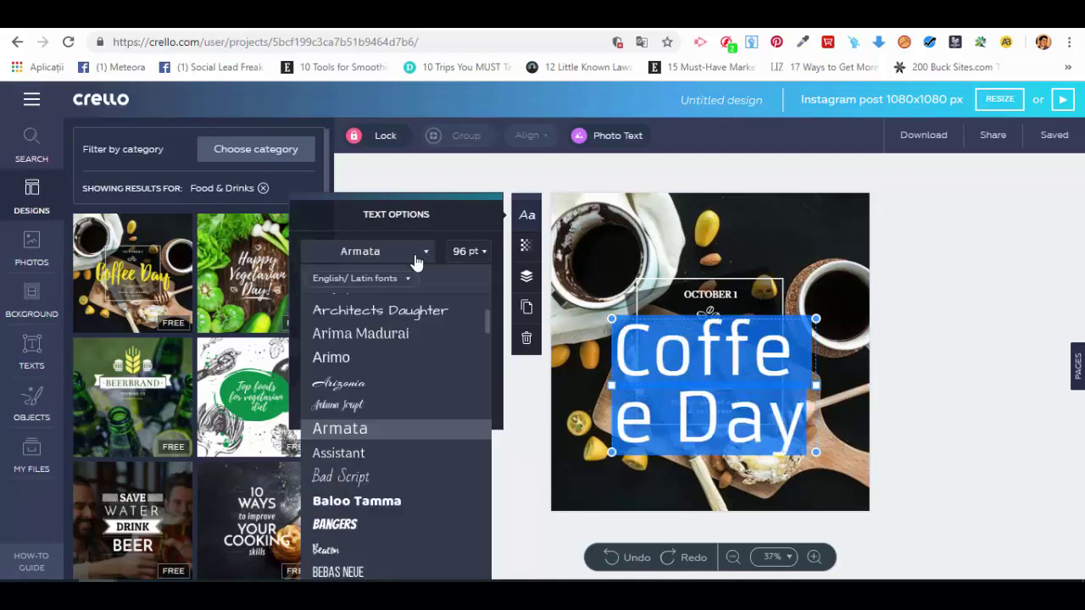
left_click(378, 386)
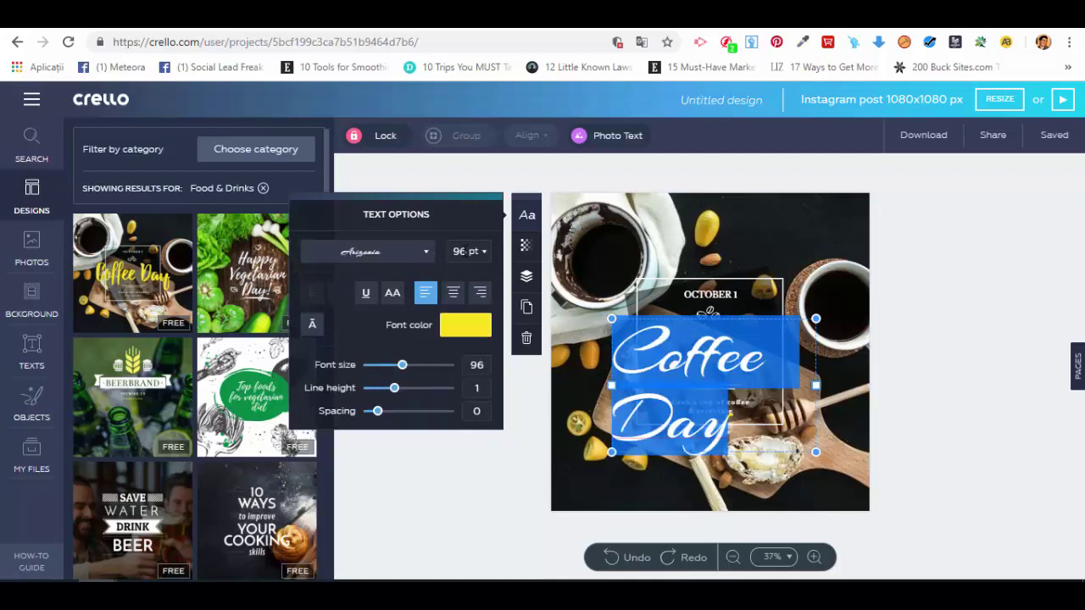
Underline the headline, color it green, and shrink it from 72 pt so it fits one line
left_click(484, 252)
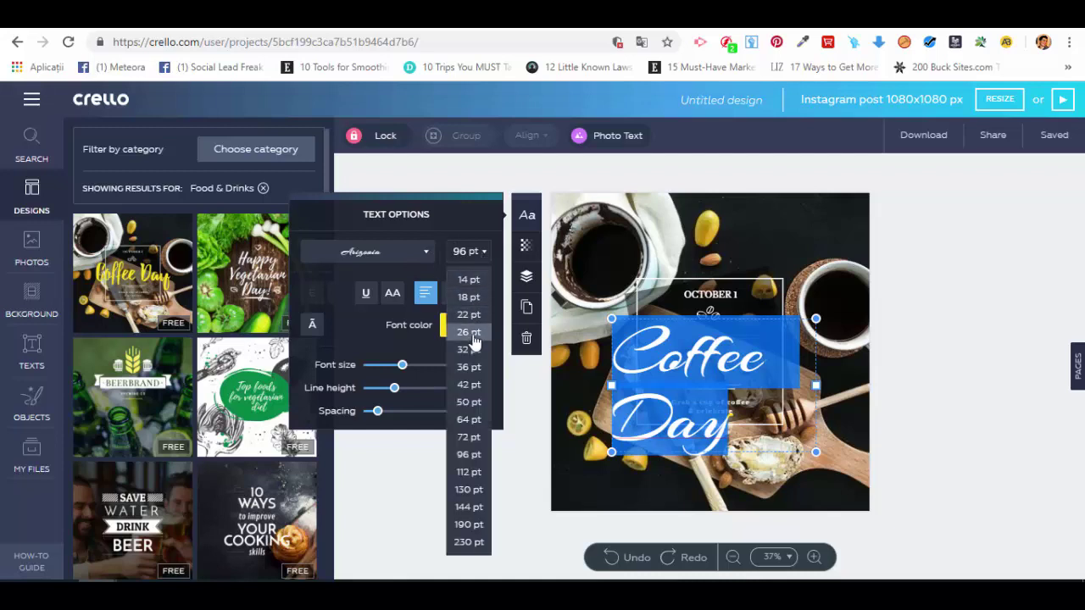
left_click(468, 437)
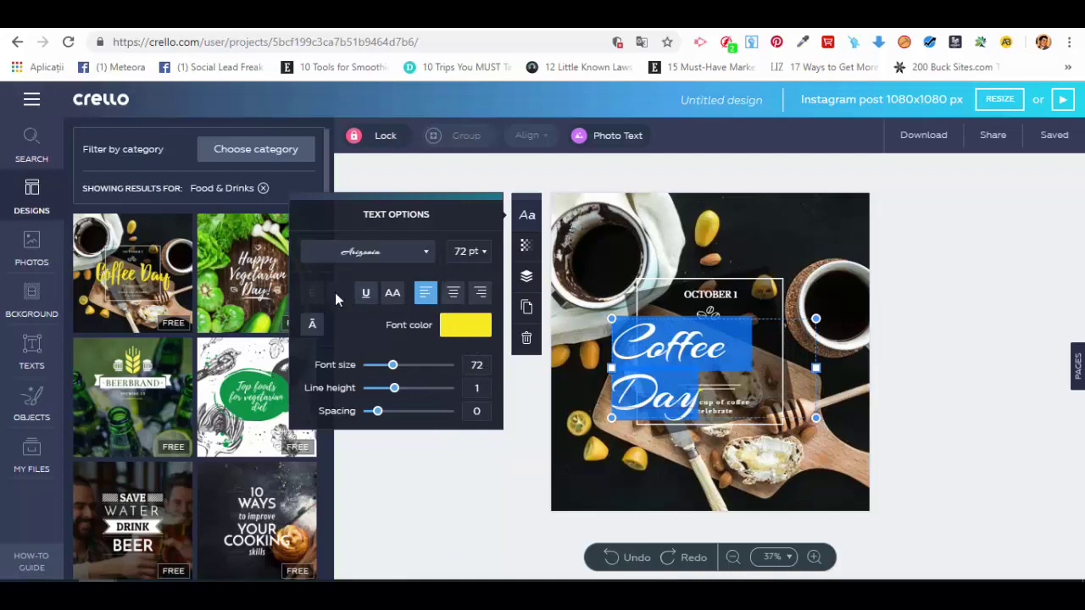
left_click(374, 297)
left_click(465, 325)
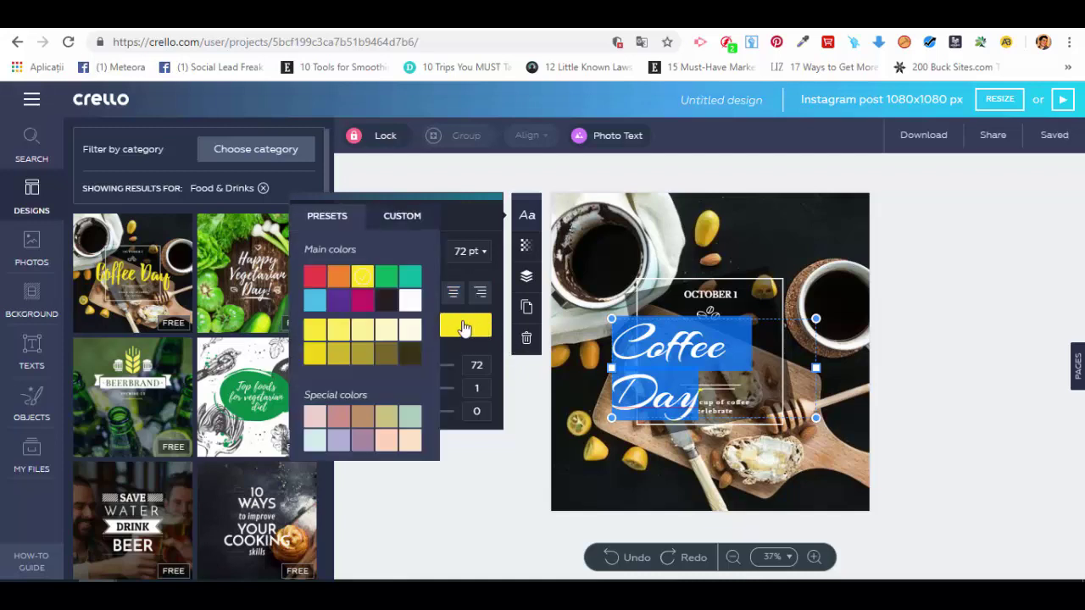
left_click(387, 279)
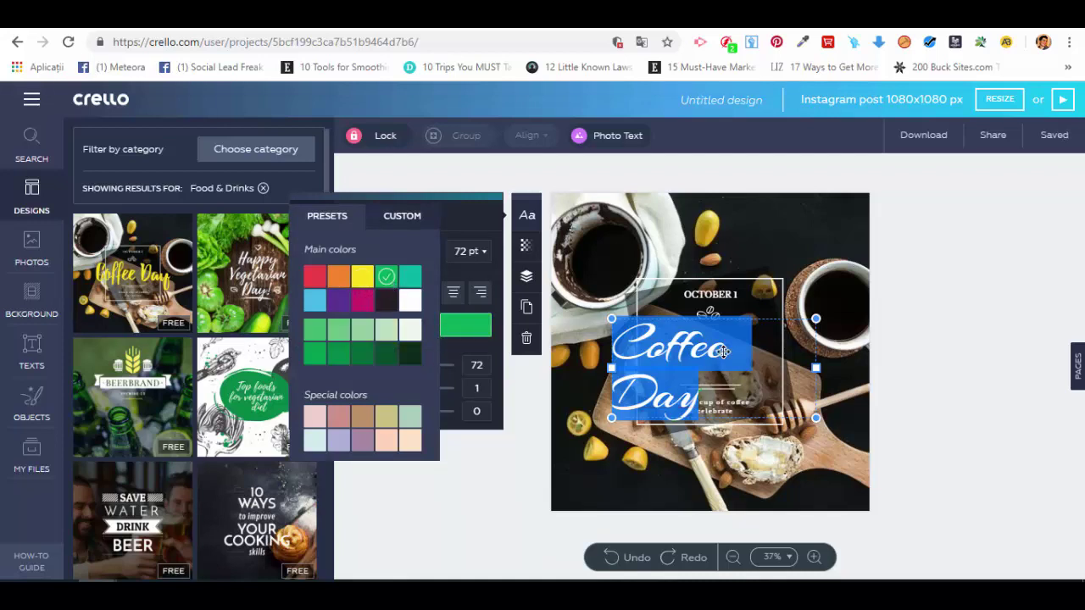
left_click(449, 349)
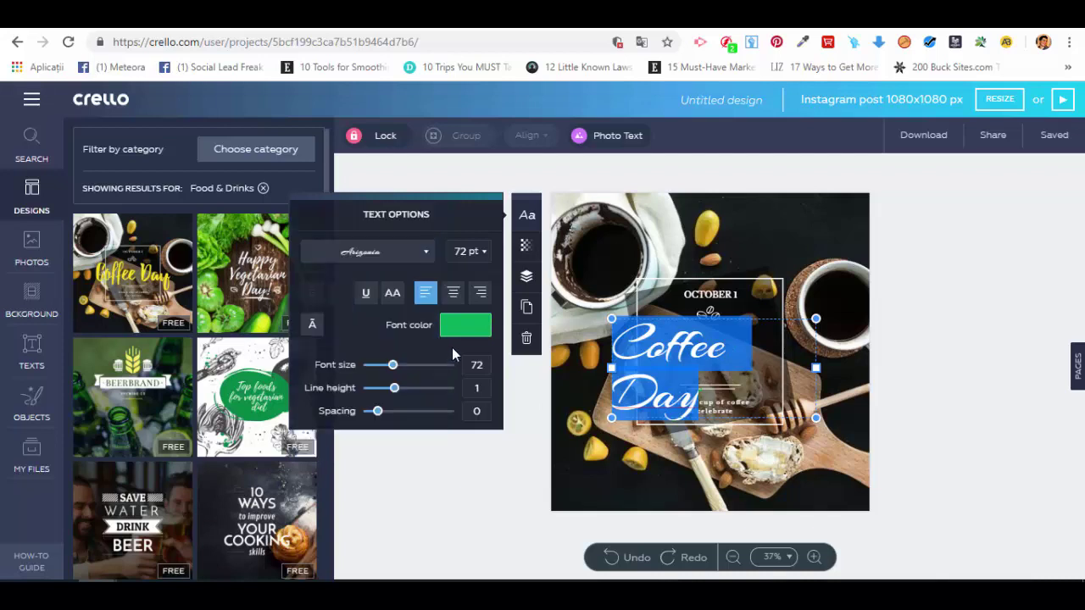
left_click_drag(394, 370, 379, 414)
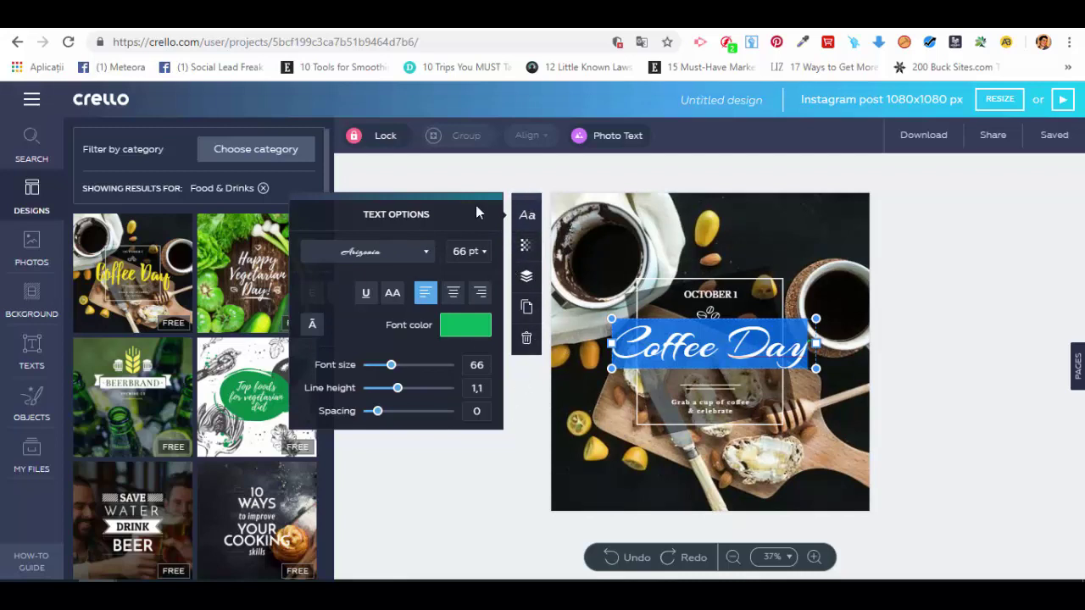
Make the green headline semi-transparent and duplicate it
left_click(526, 249)
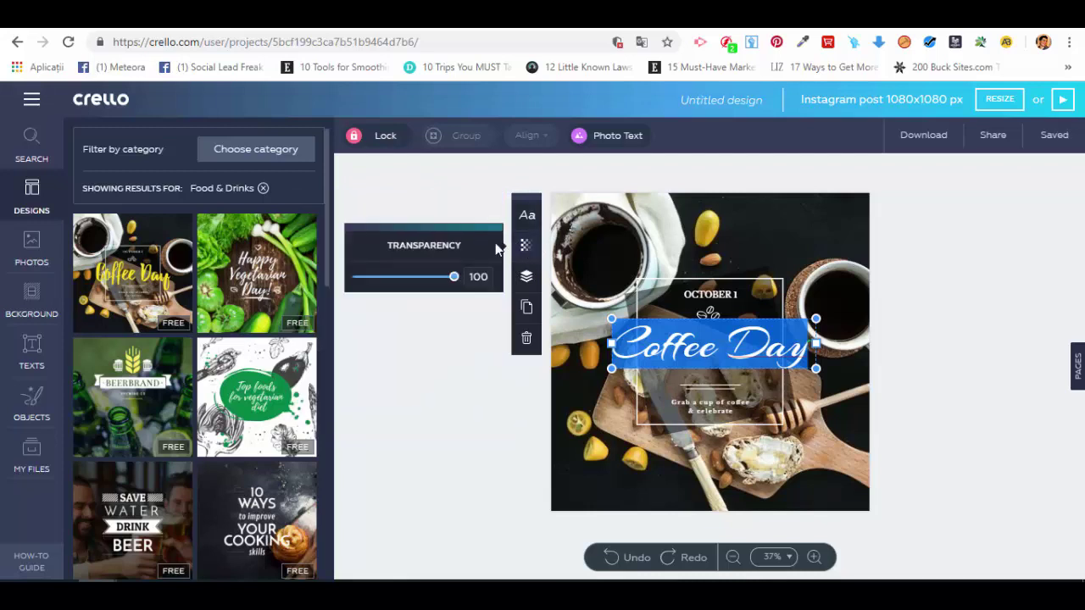
mouse_move(454, 277)
left_mouse_down()
mouse_move(416, 283)
mouse_move(456, 285)
left_mouse_up()
left_click(526, 283)
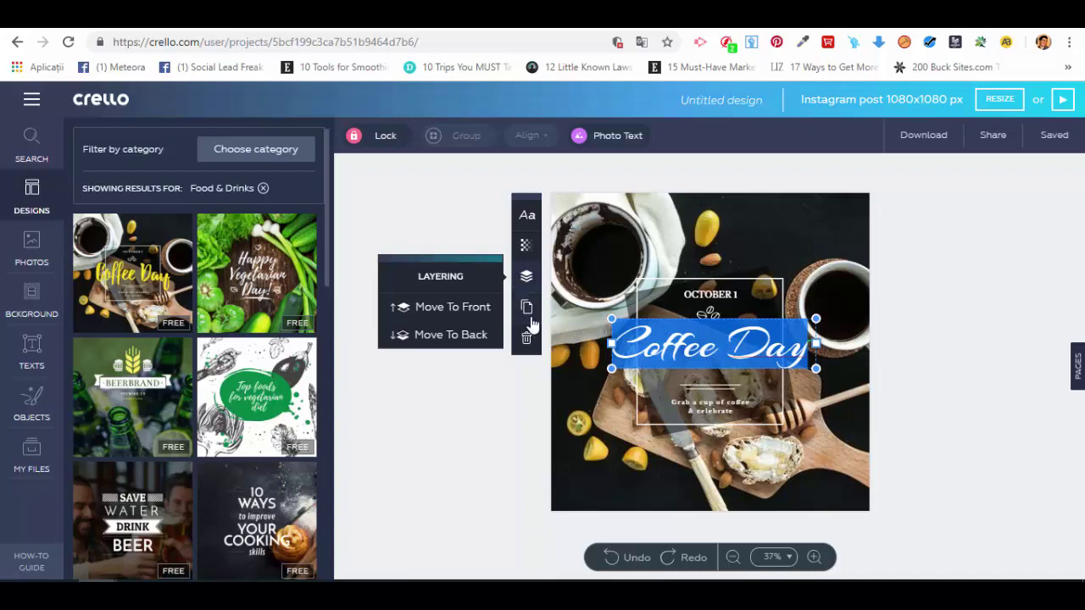
left_click(527, 310)
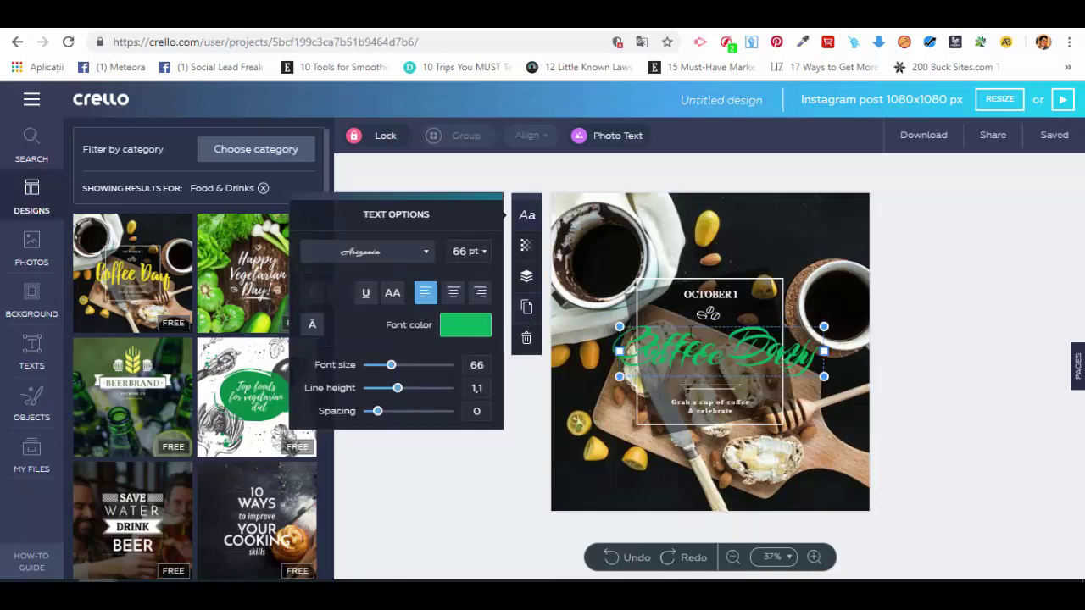
Move the duplicate headline to the bottom, delete it, and nudge the original up slightly
left_click_drag(688, 324, 675, 447)
left_click(729, 466)
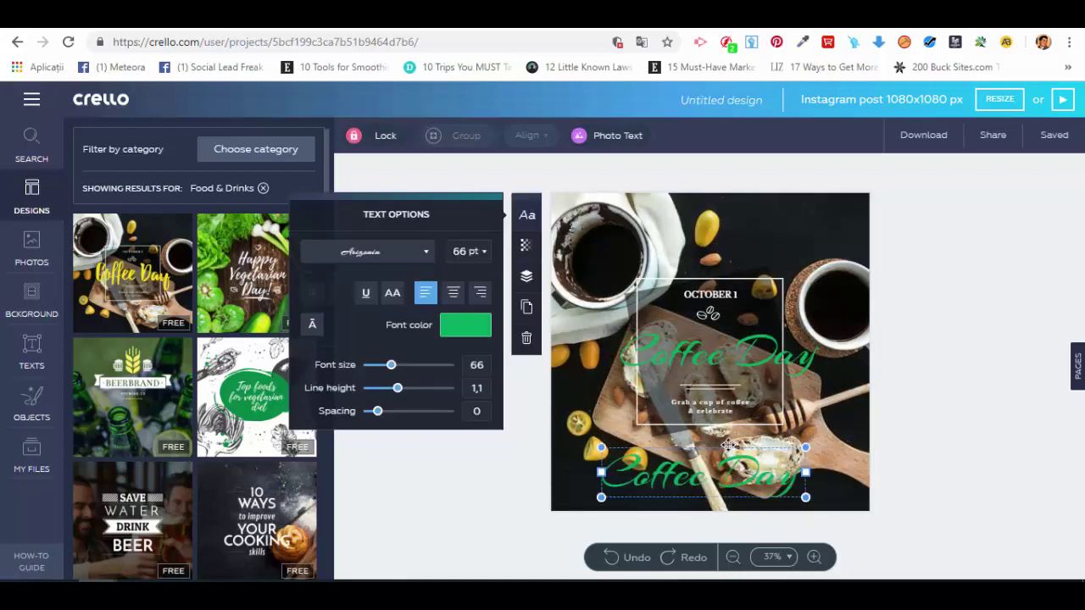
left_click(527, 338)
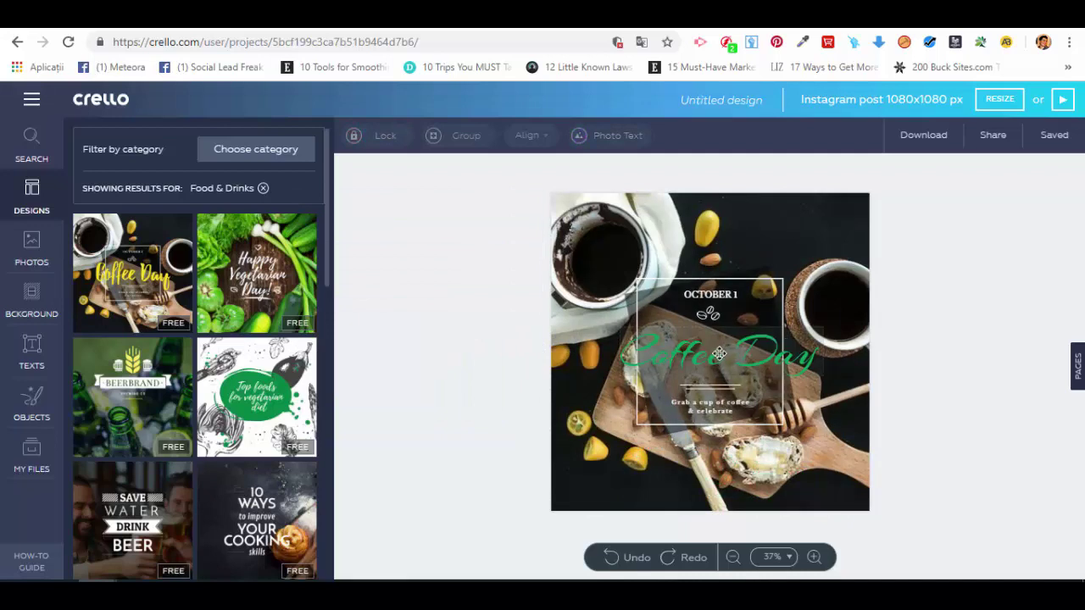
left_click_drag(719, 354, 717, 346)
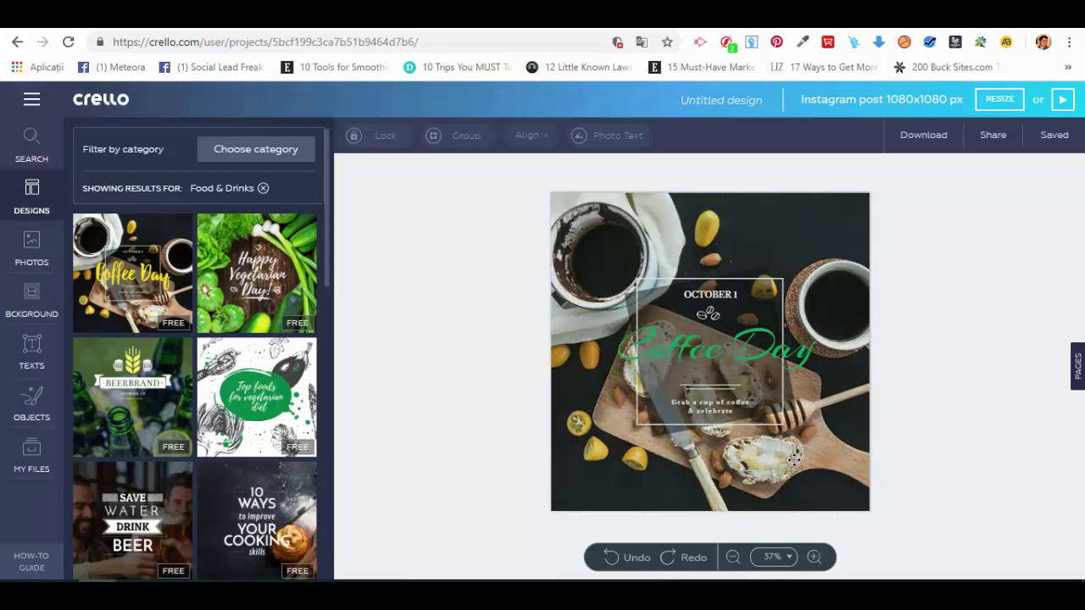
Give the background photo the Drama filter at intensity 50, after briefly trying Grayscale
left_click(691, 216)
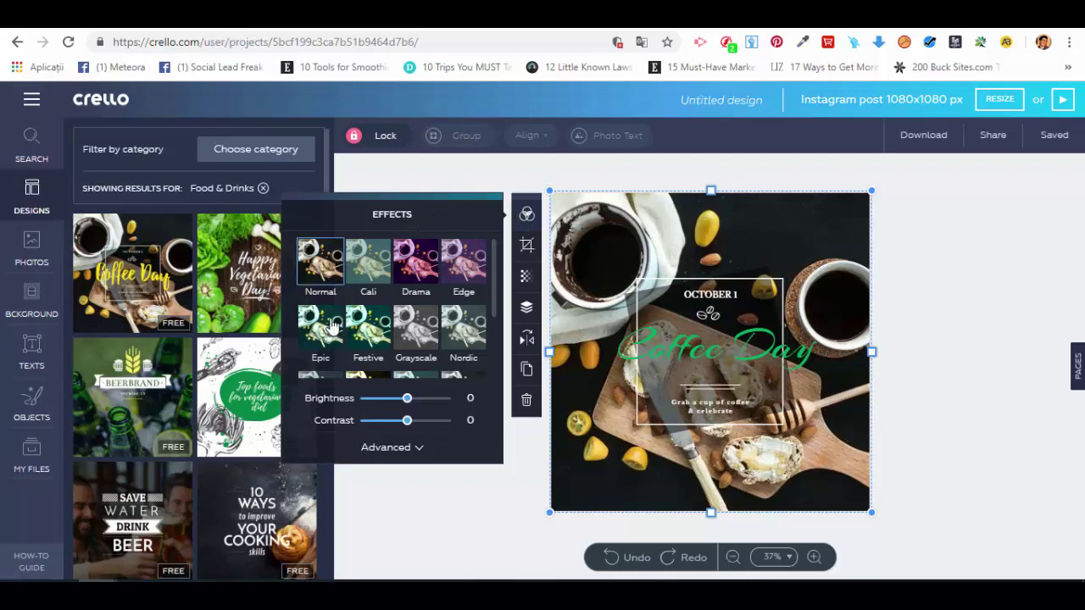
left_click(415, 265)
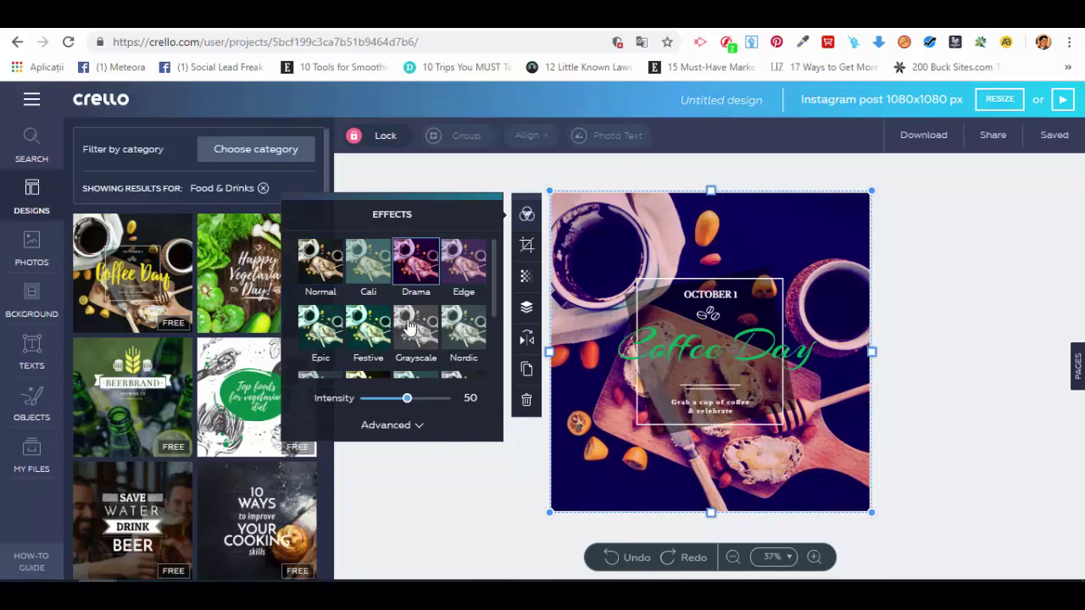
left_click(414, 327)
left_click(405, 251)
left_click(395, 428)
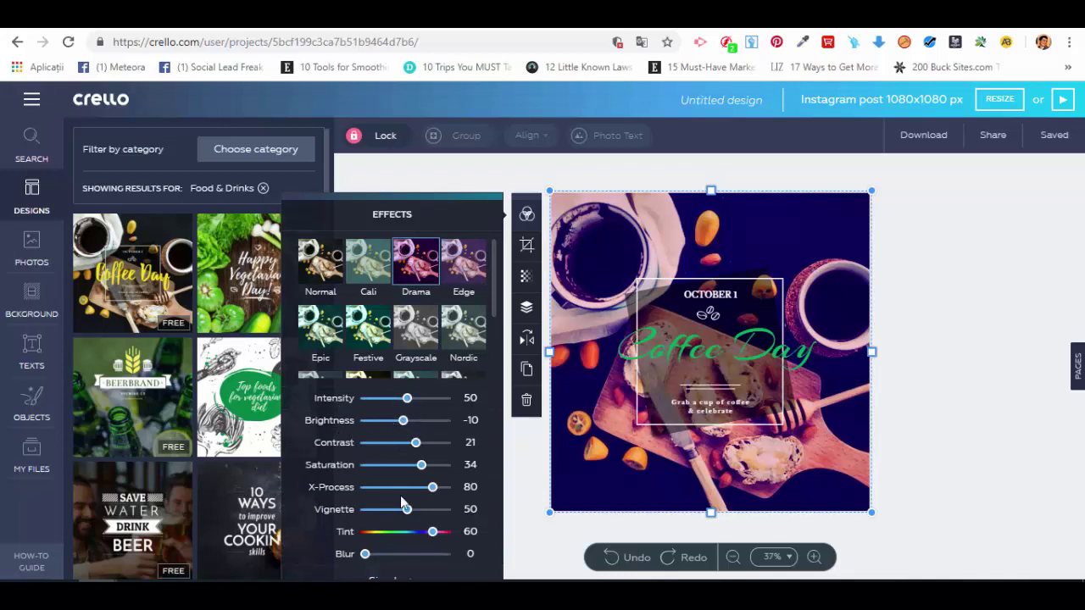
Cancel a crop of the background photo and deselect it to view the full design
left_click(526, 245)
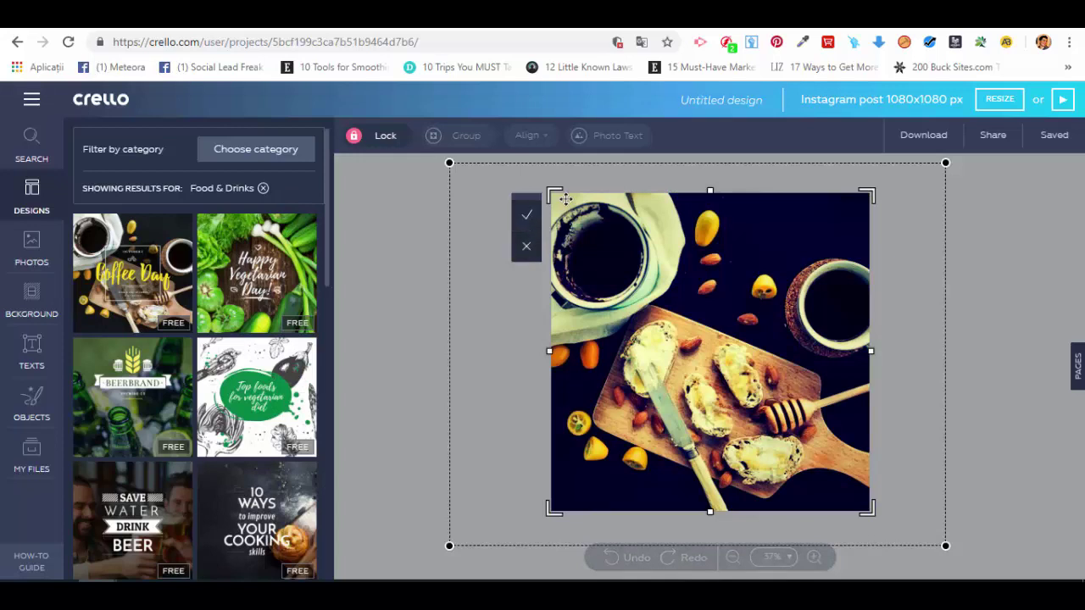
left_click(526, 247)
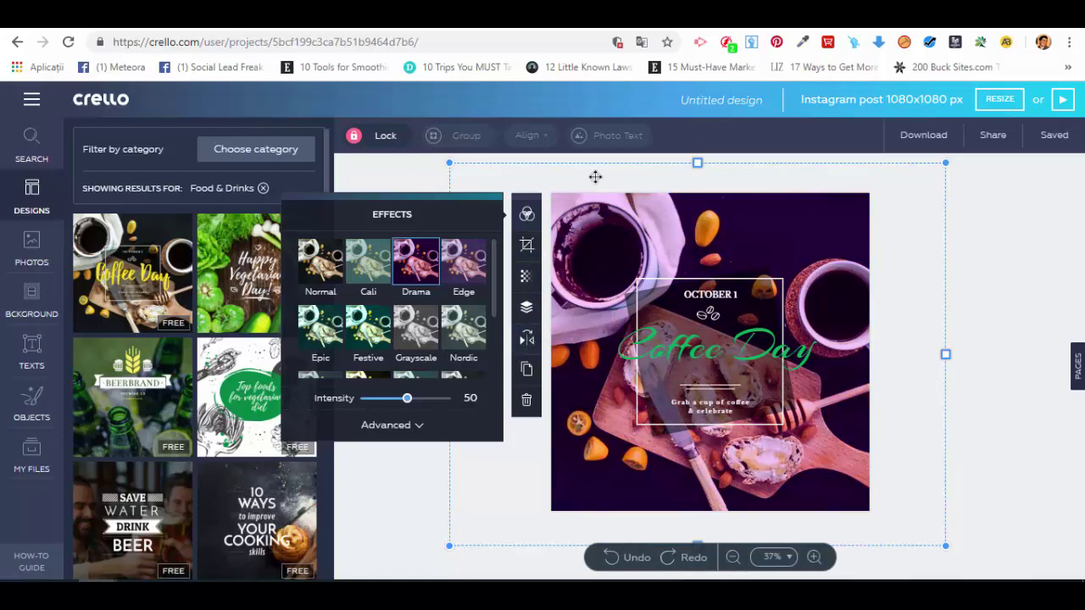
left_click(1009, 248)
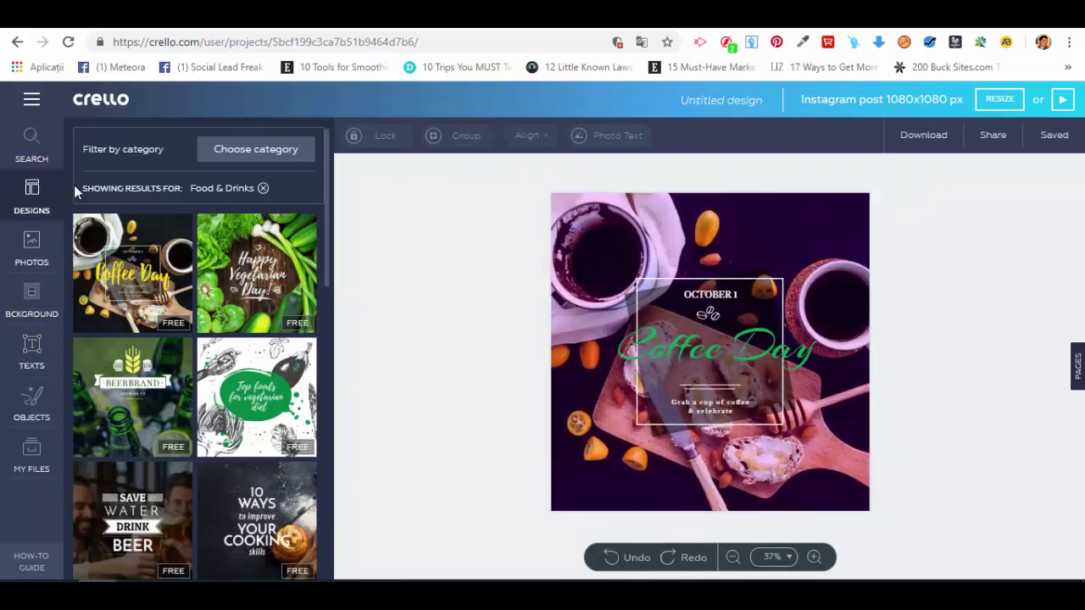
Add a BAKERY badge from the Texts library, move it to the top-right, then delete it
left_click(17, 351)
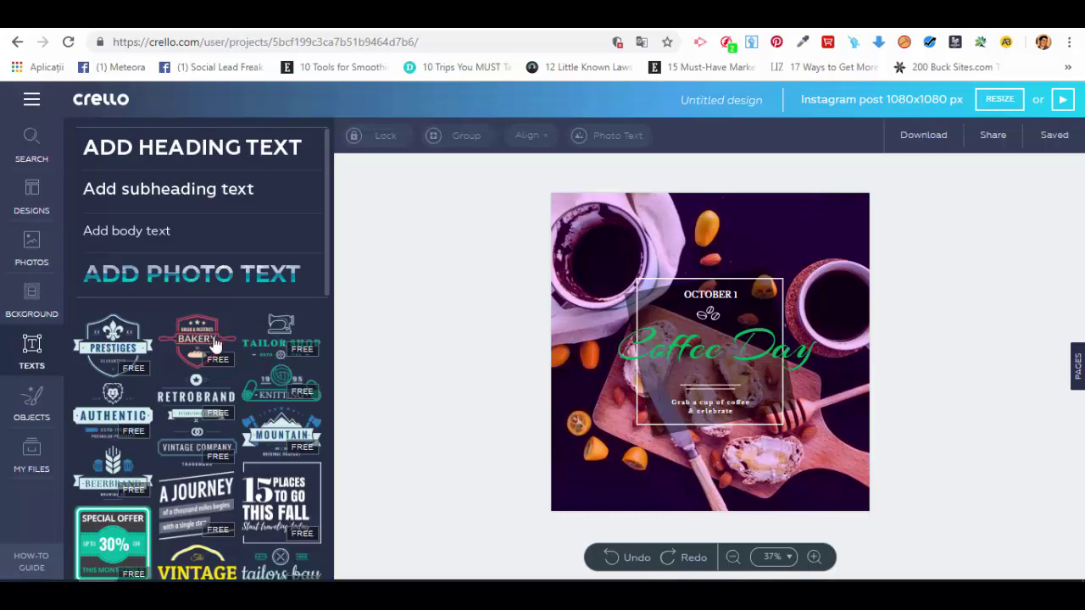
left_click(202, 339)
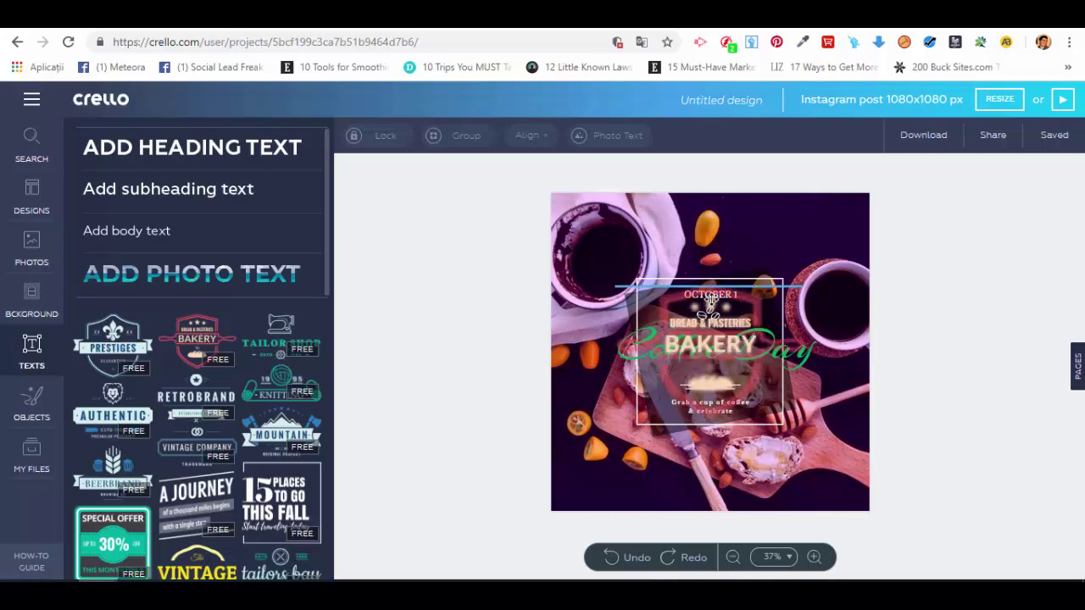
left_click_drag(727, 293, 809, 213)
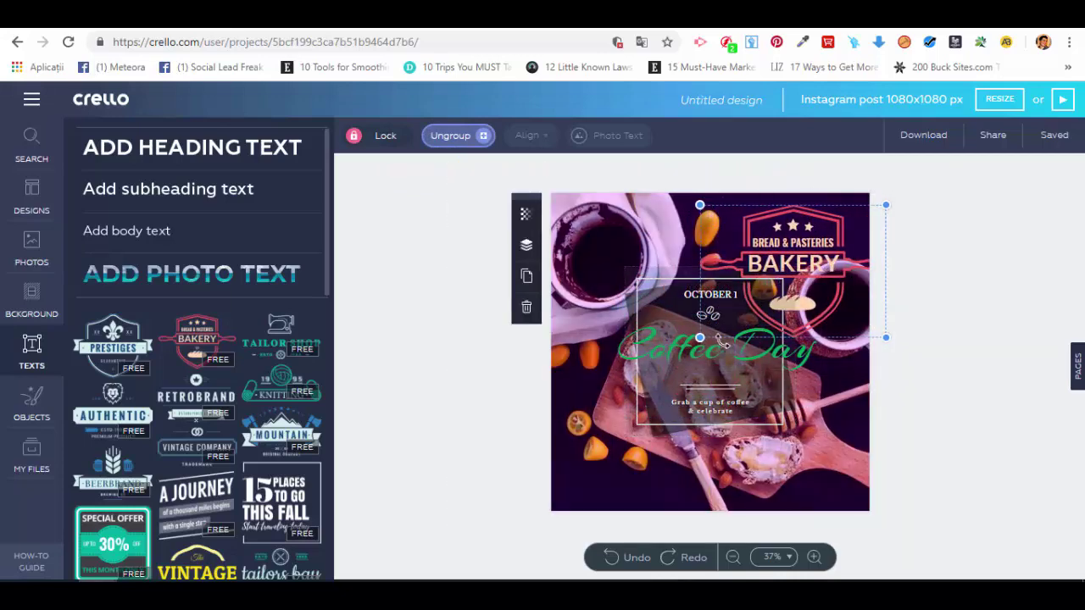
left_click(526, 307)
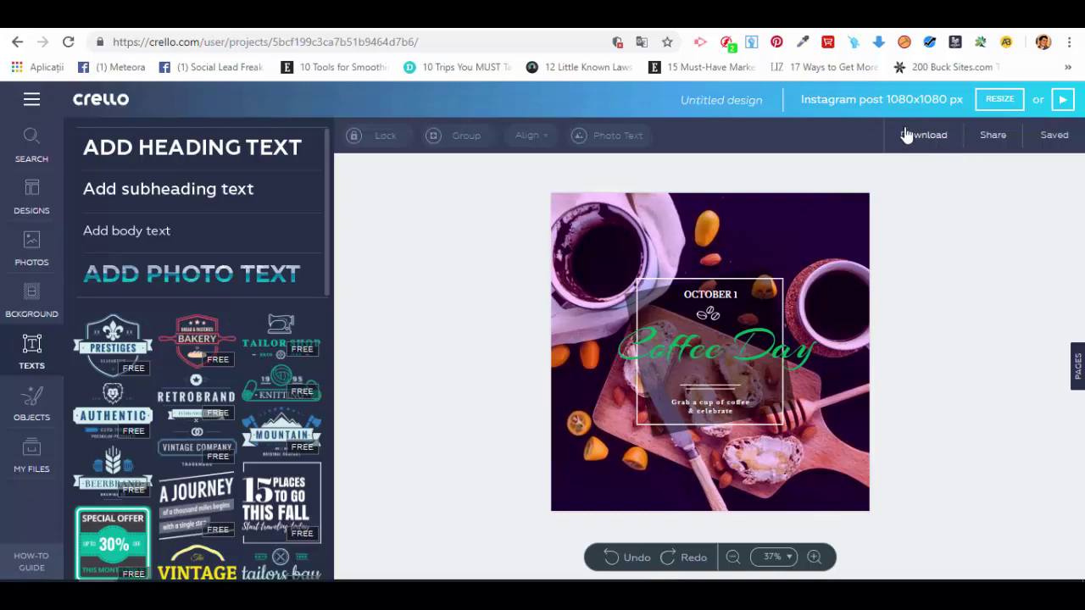
Download the design as a PNG Transparent file
left_click(936, 148)
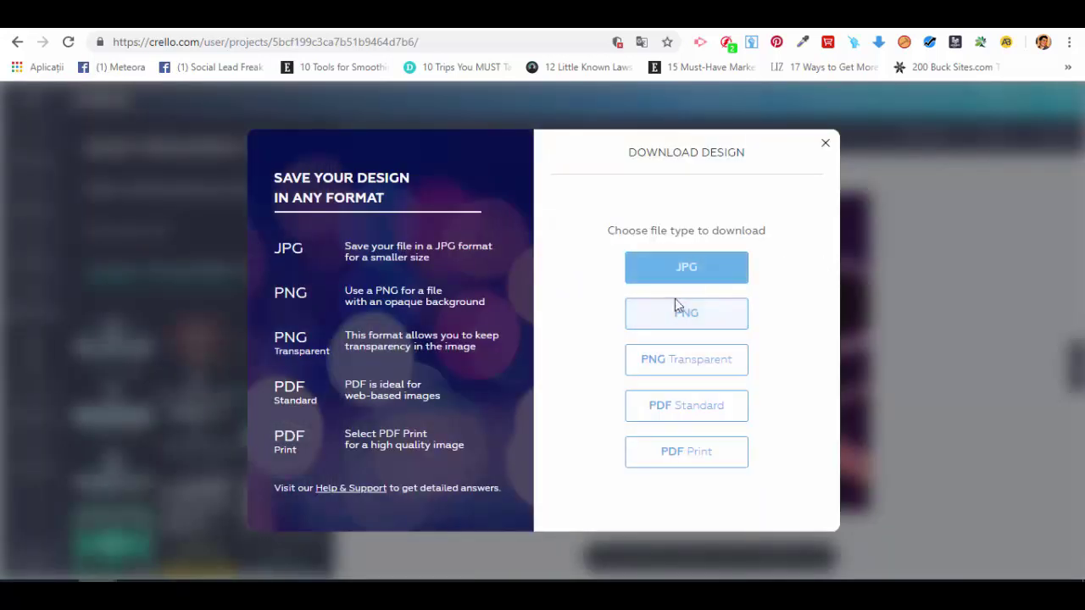
left_click(706, 370)
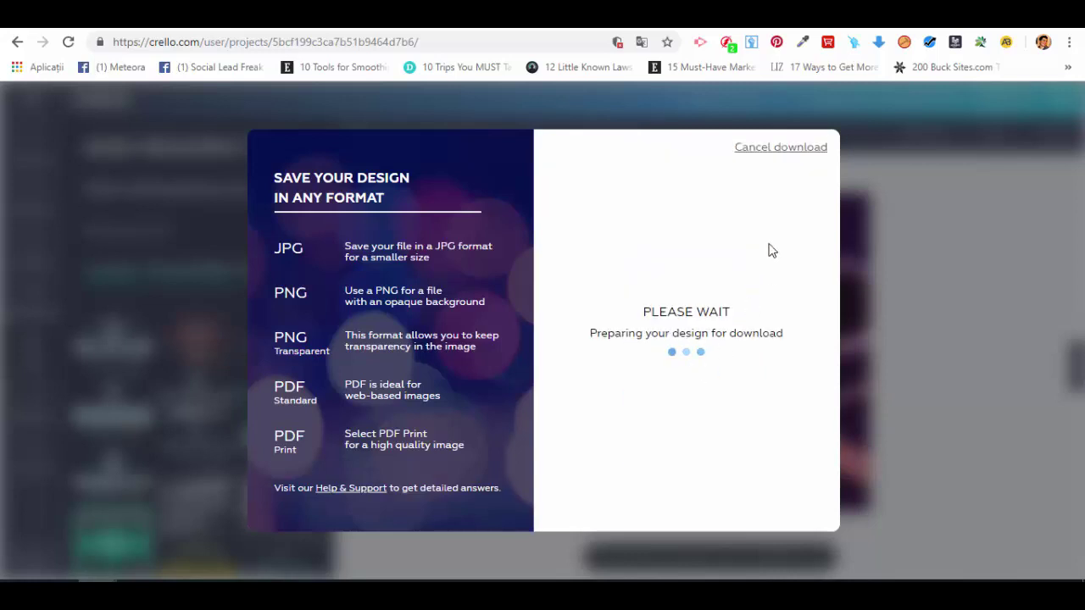